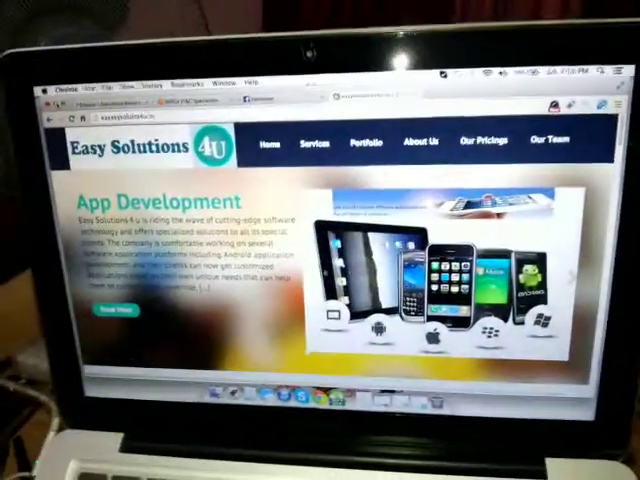
Step: Minimize Chrome, view the full-screen Screen Shot from the desktop in Preview, then hide it
key("super+m")
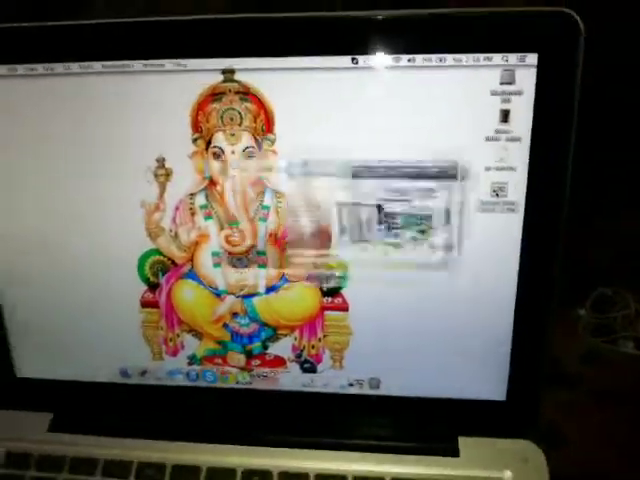
left_click(205, 375)
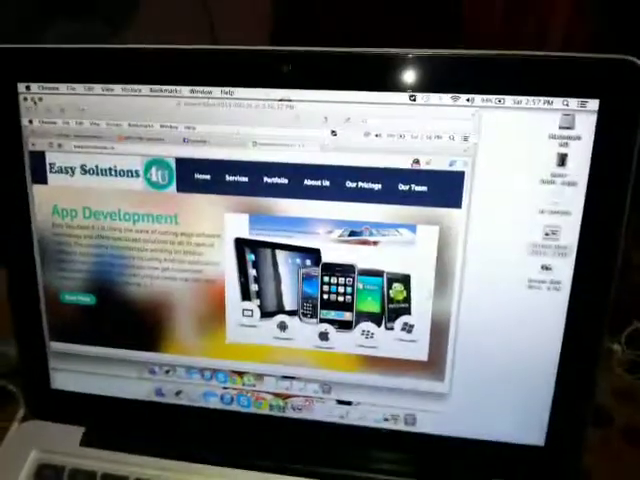
key("super+h")
Step: Open the cropped phones Screen Shot from the desktop and move its Preview window to the centre
double_click(534, 232)
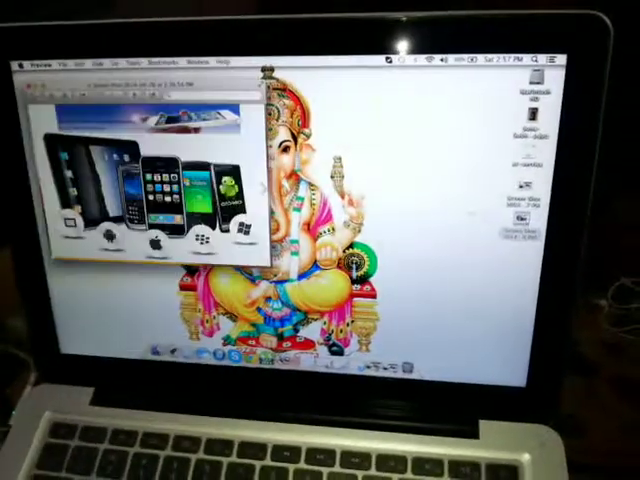
left_click_drag(150, 88, 250, 79)
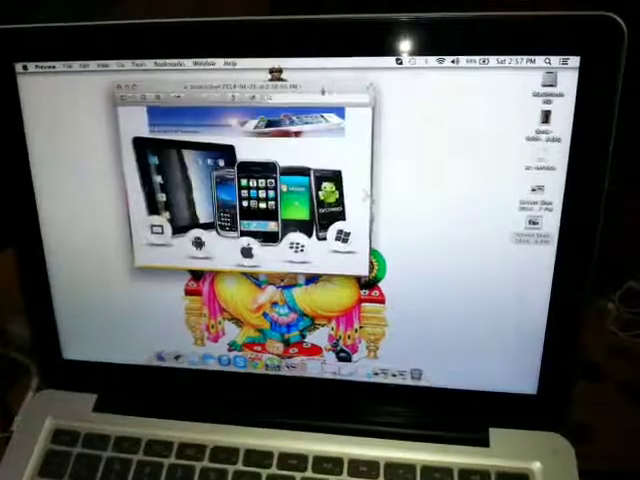